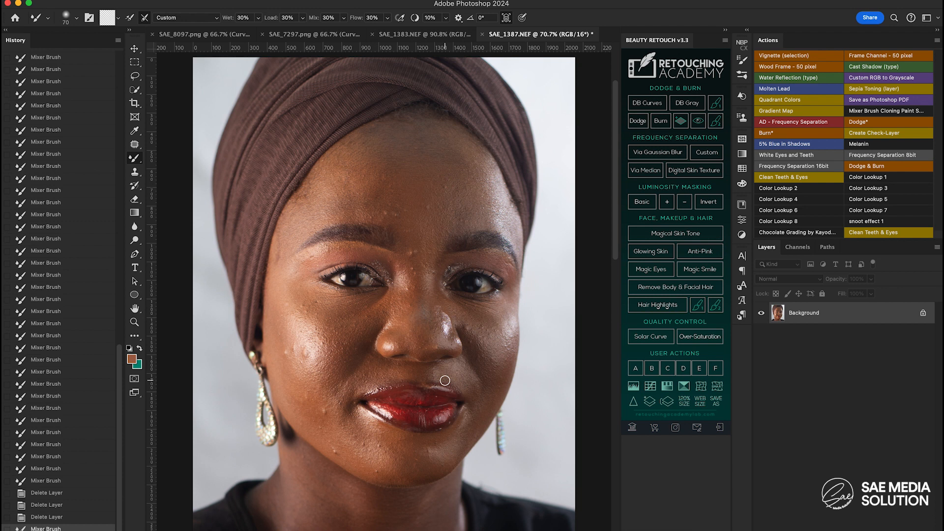
Duplicate the Background layer twice and rename the upper copy Healing
key(super+j)
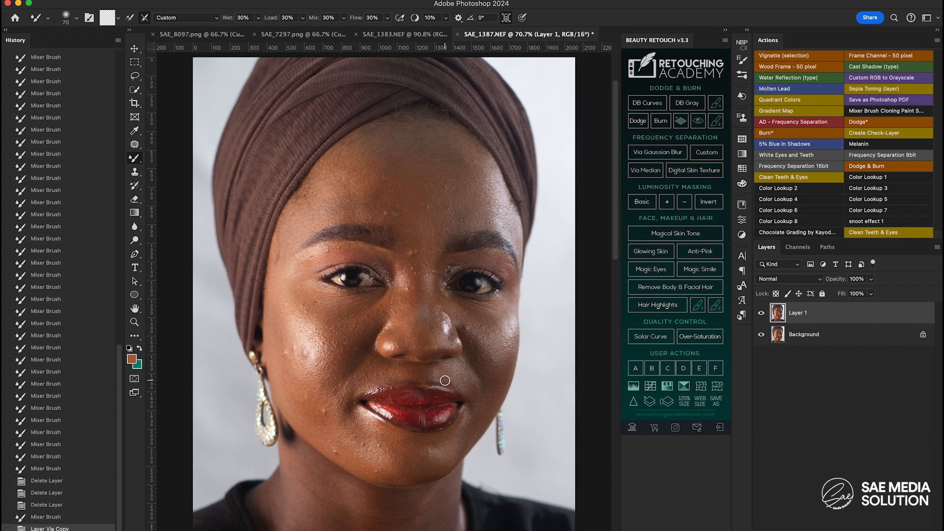
key(super+j)
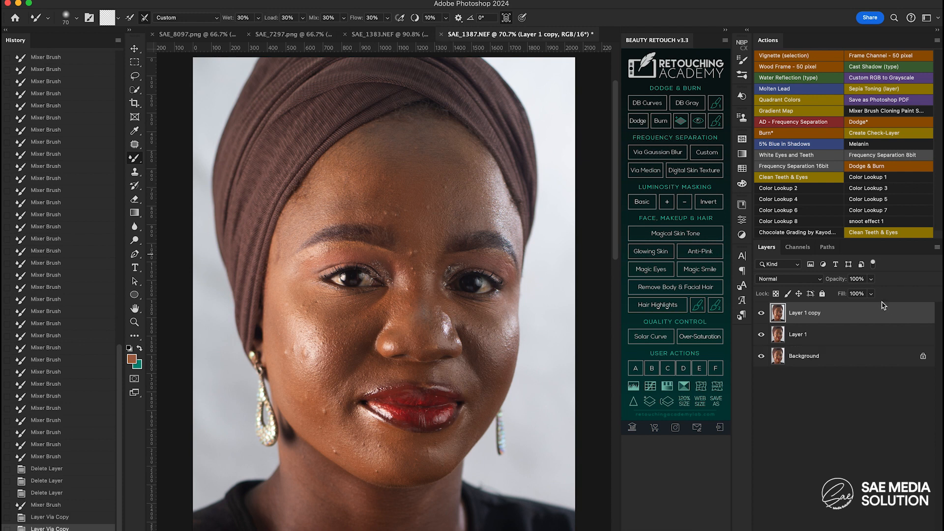
double_click(805, 312)
text(Healing)
key(Return)
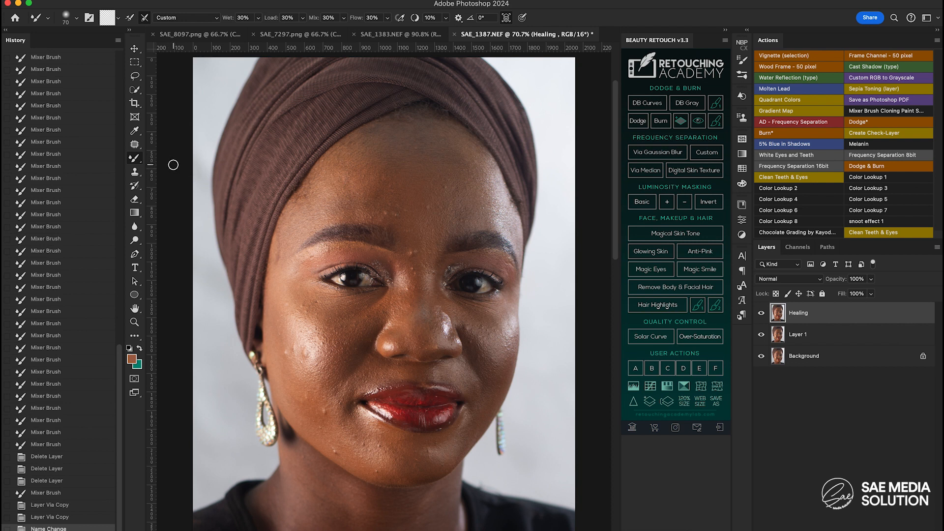
Remove the blemishes on the forehead above the left-hand eyebrow with the Patch Tool on the Healing layer
click(136, 146)
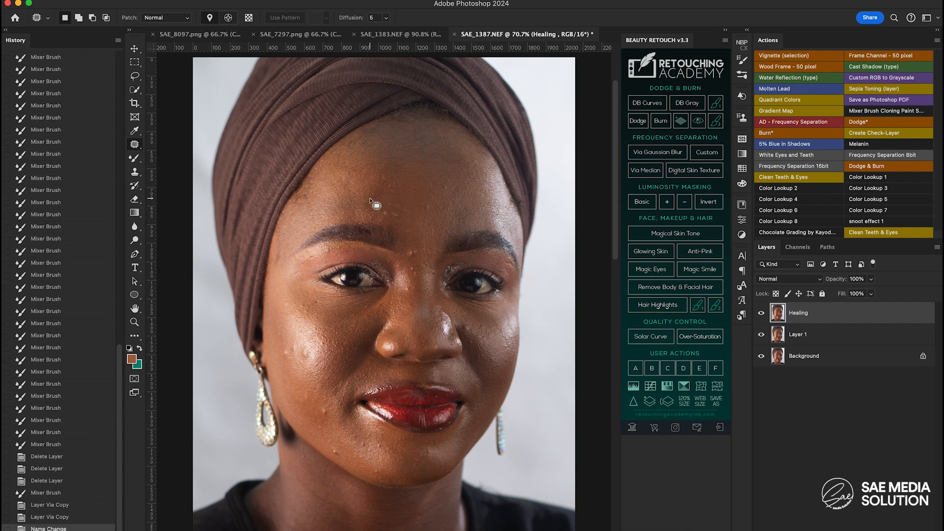
key(super+plus)
key(super+plus)
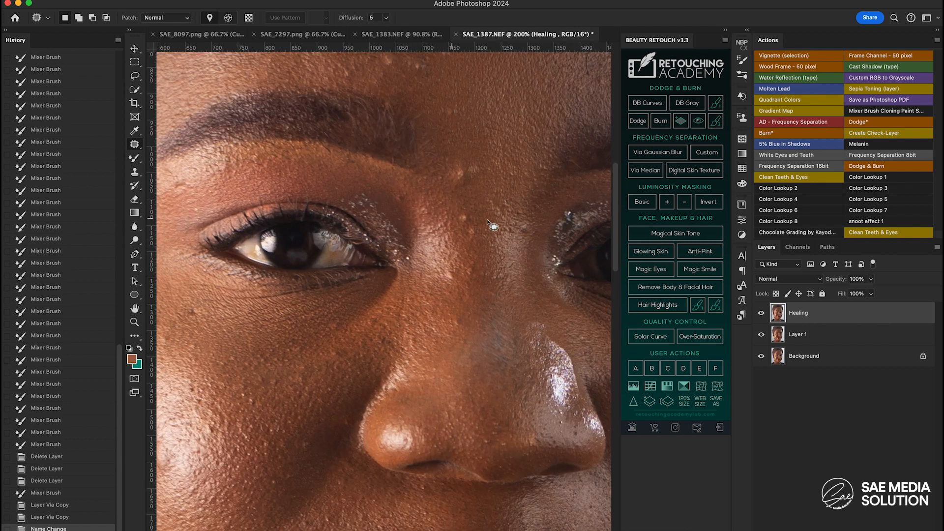
drag(457, 200, 462, 231)
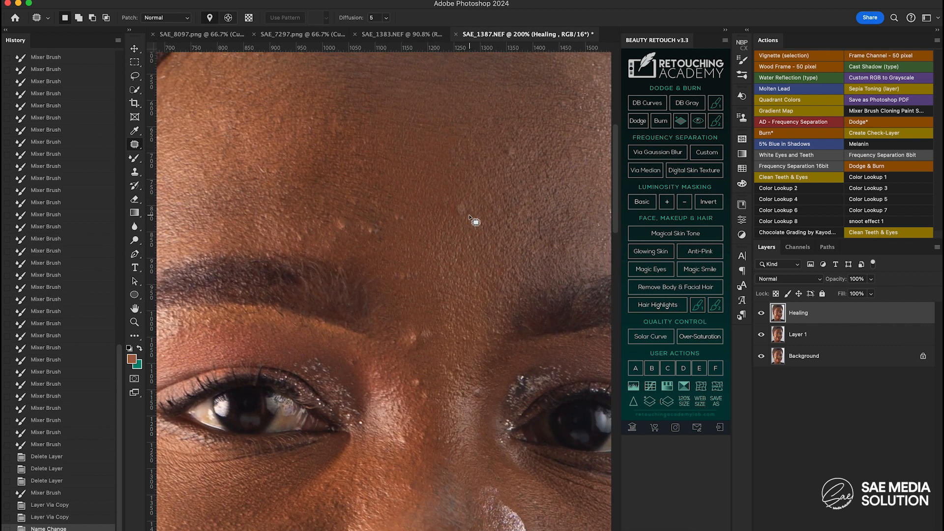
mouse_move(470, 213)
mouse_down()
mouse_move(480, 202)
mouse_move(452, 204)
mouse_move(452, 225)
mouse_move(471, 214)
mouse_move(450, 221)
mouse_move(444, 195)
mouse_move(532, 143)
mouse_move(508, 144)
mouse_move(513, 154)
mouse_move(533, 152)
mouse_up()
mouse_move(354, 237)
mouse_down()
mouse_move(334, 220)
mouse_move(345, 233)
mouse_move(339, 218)
mouse_move(381, 232)
mouse_up()
mouse_move(376, 232)
mouse_down()
mouse_move(388, 237)
mouse_move(401, 214)
mouse_up()
drag(400, 217, 402, 202)
drag(372, 216, 381, 216)
drag(376, 221, 376, 207)
mouse_move(409, 271)
mouse_down()
mouse_move(389, 272)
mouse_move(414, 278)
mouse_move(413, 257)
mouse_up()
Patch the bumps between the eyebrows and down the bridge of the nose with nearby clean skin
mouse_move(427, 325)
mouse_down()
mouse_move(406, 348)
mouse_move(425, 348)
mouse_move(430, 334)
mouse_move(420, 336)
mouse_move(421, 313)
mouse_up()
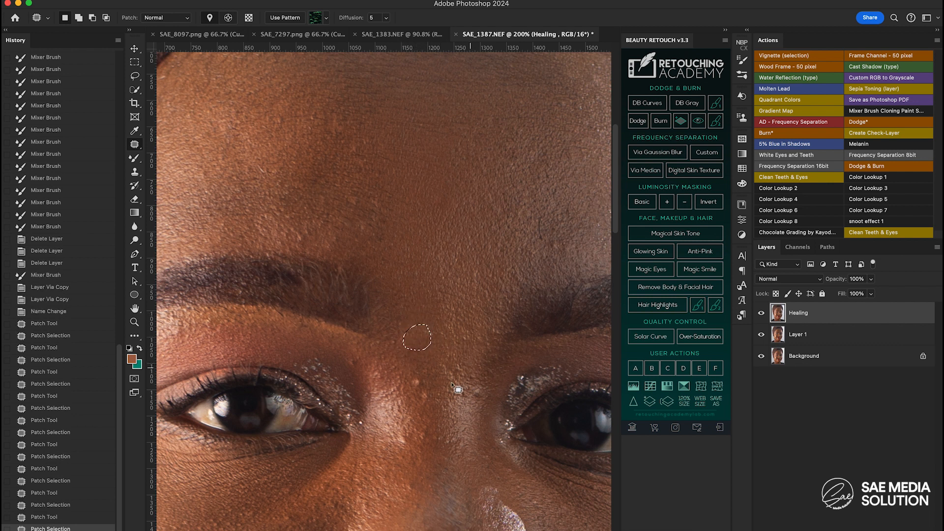
mouse_move(426, 379)
mouse_down()
mouse_move(422, 389)
mouse_move(430, 387)
mouse_up()
mouse_move(422, 384)
mouse_down()
mouse_move(423, 374)
mouse_move(437, 401)
mouse_up()
drag(432, 399, 433, 393)
mouse_move(433, 438)
mouse_down()
mouse_move(418, 443)
mouse_move(431, 440)
mouse_up()
mouse_move(427, 439)
mouse_down()
mouse_move(434, 421)
mouse_move(406, 444)
mouse_up()
drag(402, 442, 402, 457)
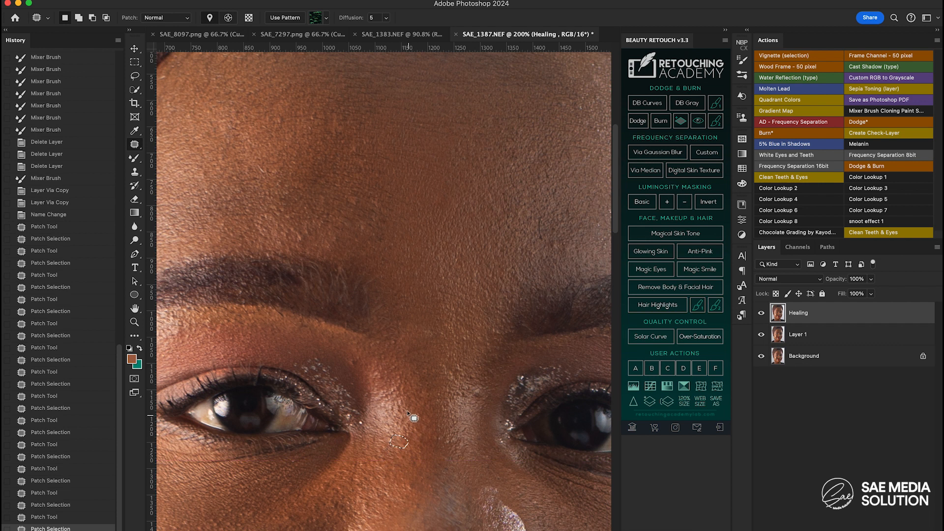
drag(483, 388, 481, 386)
mouse_move(479, 384)
mouse_down()
mouse_move(481, 397)
mouse_move(471, 367)
mouse_up()
drag(469, 368, 458, 363)
drag(457, 365, 451, 361)
drag(487, 329, 488, 327)
drag(494, 330, 465, 340)
drag(467, 338, 475, 328)
Patch the small spots across the forehead, from above the right-hand eyebrow toward the opposite temple
drag(543, 242, 543, 239)
drag(540, 229, 550, 256)
mouse_move(607, 229)
mouse_down()
mouse_move(476, 295)
mouse_move(526, 295)
mouse_up()
drag(552, 330, 552, 333)
drag(561, 299, 526, 293)
mouse_move(443, 281)
mouse_down()
mouse_move(430, 274)
mouse_move(436, 282)
mouse_up()
mouse_move(435, 278)
mouse_down()
mouse_move(470, 197)
mouse_move(448, 224)
mouse_up()
drag(445, 219, 436, 177)
drag(397, 203, 378, 204)
drag(370, 202, 345, 170)
mouse_move(289, 103)
mouse_down()
mouse_move(273, 101)
mouse_move(288, 104)
mouse_up()
drag(281, 100, 325, 131)
Patch the blemishes around the left-hand eye and on the upper cheek below it
drag(206, 344, 482, 165)
drag(321, 227, 269, 236)
drag(256, 373, 283, 359)
mouse_move(292, 360)
mouse_down()
mouse_move(282, 384)
mouse_move(251, 385)
mouse_up()
drag(257, 389, 278, 369)
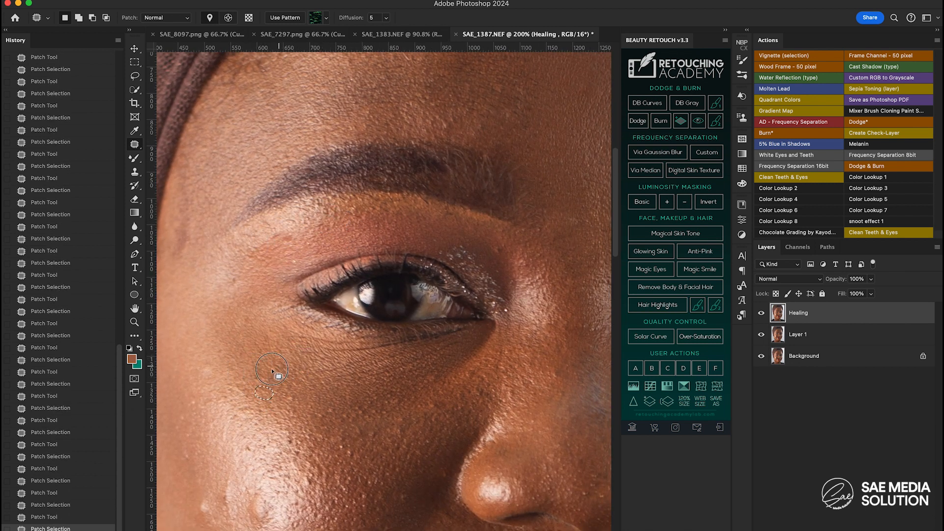
drag(326, 414, 328, 412)
drag(331, 422, 308, 401)
drag(441, 370, 437, 370)
mouse_move(434, 377)
mouse_down()
mouse_move(422, 392)
mouse_move(423, 268)
mouse_up()
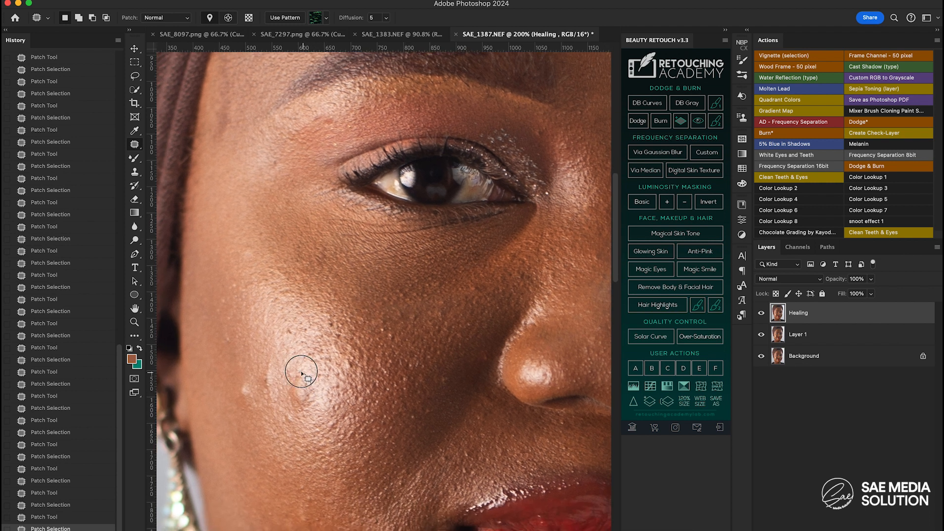
Patch the raised spots on the shiny part of the left-hand cheek and beside the earring
drag(335, 327, 336, 328)
drag(339, 332, 333, 317)
drag(349, 353, 347, 353)
drag(350, 361, 335, 355)
drag(247, 380, 268, 367)
mouse_move(265, 379)
mouse_down()
mouse_move(266, 354)
mouse_move(279, 388)
mouse_move(270, 372)
mouse_up()
drag(244, 292, 238, 306)
click(239, 289)
drag(238, 288, 241, 285)
mouse_move(236, 287)
mouse_down()
mouse_move(232, 311)
mouse_move(228, 294)
mouse_up()
drag(225, 298, 231, 339)
click(234, 340)
drag(229, 339, 233, 336)
drag(229, 340, 238, 348)
Patch the spots on the lower left-hand cheek toward the jaw
drag(379, 375, 352, 220)
mouse_move(327, 395)
mouse_down()
mouse_move(336, 416)
mouse_move(329, 394)
mouse_up()
mouse_move(328, 405)
mouse_down()
mouse_move(317, 389)
mouse_move(302, 402)
mouse_up()
drag(303, 406, 318, 442)
click(317, 443)
drag(313, 447, 302, 443)
click(302, 439)
mouse_move(299, 424)
mouse_down()
mouse_move(294, 435)
mouse_move(300, 424)
mouse_up()
drag(299, 429, 305, 425)
mouse_move(365, 495)
mouse_down()
mouse_move(350, 417)
mouse_move(344, 435)
mouse_move(357, 434)
mouse_up()
Patch the bumps between the left-hand corner of the mouth and the jawline
drag(428, 414, 431, 422)
mouse_move(431, 422)
mouse_down()
mouse_move(422, 408)
mouse_move(464, 419)
mouse_up()
drag(464, 419, 459, 408)
mouse_move(440, 429)
mouse_down()
mouse_move(449, 443)
mouse_move(462, 441)
mouse_up()
click(458, 448)
drag(460, 439, 454, 436)
drag(469, 492, 462, 504)
click(419, 455)
drag(415, 453, 417, 454)
drag(416, 456, 439, 458)
mouse_move(440, 457)
mouse_down()
mouse_move(452, 446)
mouse_move(442, 446)
mouse_up()
click(441, 447)
drag(442, 445, 457, 425)
drag(457, 425, 490, 438)
drag(491, 438, 479, 436)
click(476, 434)
click(446, 472)
drag(481, 438, 443, 452)
drag(444, 460, 459, 461)
Patch the remaining bumps on the chin beneath the lips
drag(538, 452, 373, 368)
mouse_move(411, 371)
mouse_down()
mouse_move(417, 379)
mouse_move(429, 370)
mouse_up()
click(442, 355)
mouse_move(439, 343)
mouse_down()
mouse_move(450, 357)
mouse_move(443, 344)
mouse_up()
mouse_move(445, 350)
mouse_down()
mouse_move(458, 348)
mouse_move(461, 329)
mouse_up()
click(456, 329)
drag(464, 329, 474, 333)
drag(473, 386, 474, 388)
drag(483, 389, 489, 389)
Patch the blemishes on the right-hand cheek beside the nose and toward the face's outer edge
drag(545, 276, 437, 433)
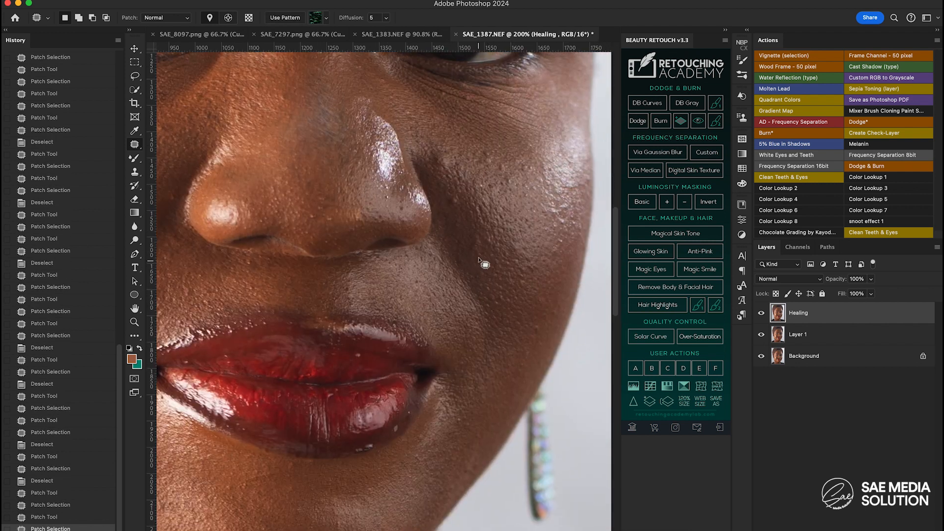
drag(484, 237, 483, 239)
drag(483, 243, 477, 252)
click(448, 208)
drag(451, 194, 454, 194)
click(508, 176)
drag(504, 172, 506, 170)
drag(509, 175, 482, 162)
drag(486, 158, 492, 161)
drag(434, 164, 444, 170)
mouse_move(457, 166)
mouse_down()
mouse_move(473, 180)
mouse_move(449, 161)
mouse_up()
mouse_move(536, 196)
mouse_down()
mouse_move(544, 183)
mouse_move(531, 174)
mouse_up()
drag(530, 172, 524, 166)
Patch the small marks on the nose bridge and beside the nose
drag(499, 135, 578, 376)
drag(366, 336, 375, 334)
click(370, 340)
drag(374, 337, 366, 341)
drag(313, 359, 321, 355)
drag(320, 355, 328, 344)
Patch the leftover spots on the upper forehead above both eyebrows and view the whole portrait
mouse_move(543, 57)
mouse_down()
mouse_move(452, 198)
mouse_move(458, 206)
mouse_up()
drag(457, 173, 460, 172)
drag(456, 171, 450, 163)
drag(449, 153, 450, 151)
drag(448, 150, 458, 146)
drag(290, 196, 475, 242)
drag(362, 295, 362, 295)
drag(355, 297, 363, 301)
drag(400, 290, 399, 295)
drag(413, 259, 416, 253)
drag(414, 249, 407, 288)
click(409, 283)
click(336, 301)
drag(337, 300, 356, 301)
mouse_move(348, 193)
mouse_down()
mouse_move(365, 245)
mouse_move(369, 239)
mouse_up()
click(392, 220)
mouse_move(403, 224)
mouse_down()
mouse_move(381, 236)
mouse_move(396, 235)
mouse_up()
drag(392, 232, 373, 250)
scroll(372, 251, down, 4)
scroll(372, 250, up, 1)
click(372, 250)
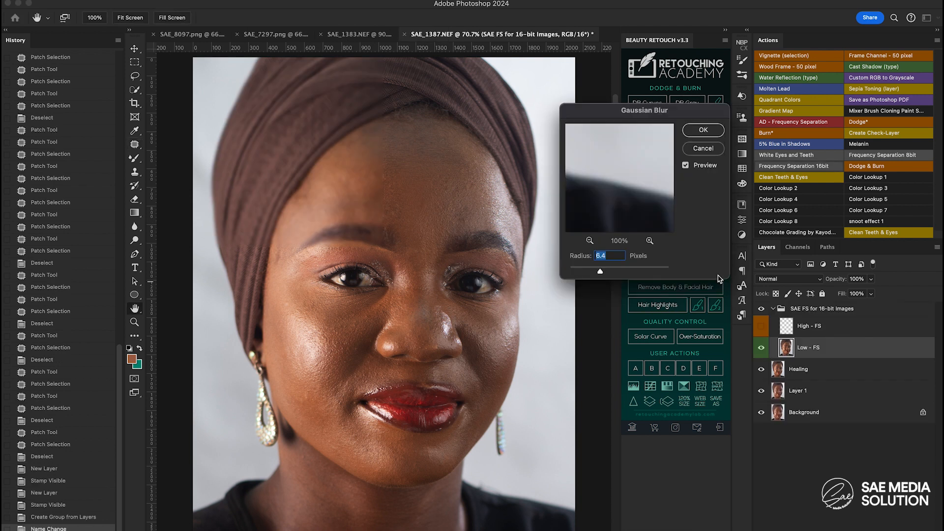
Apply a 3.0-pixel Gaussian Blur to the Low - FS layer for the 16-bit frequency separation, checking the blur on the face
drag(655, 201, 602, 242)
click(590, 240)
click(590, 240)
drag(577, 150, 625, 179)
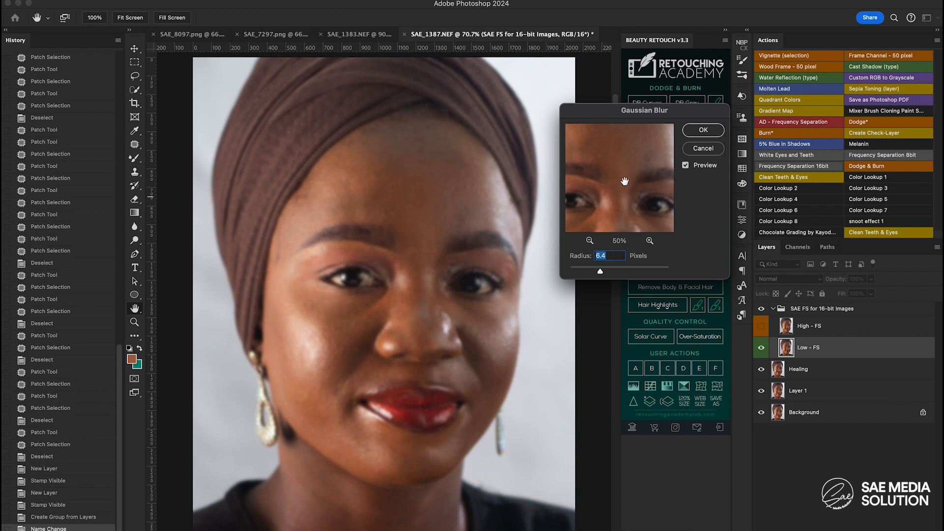
drag(601, 275, 586, 275)
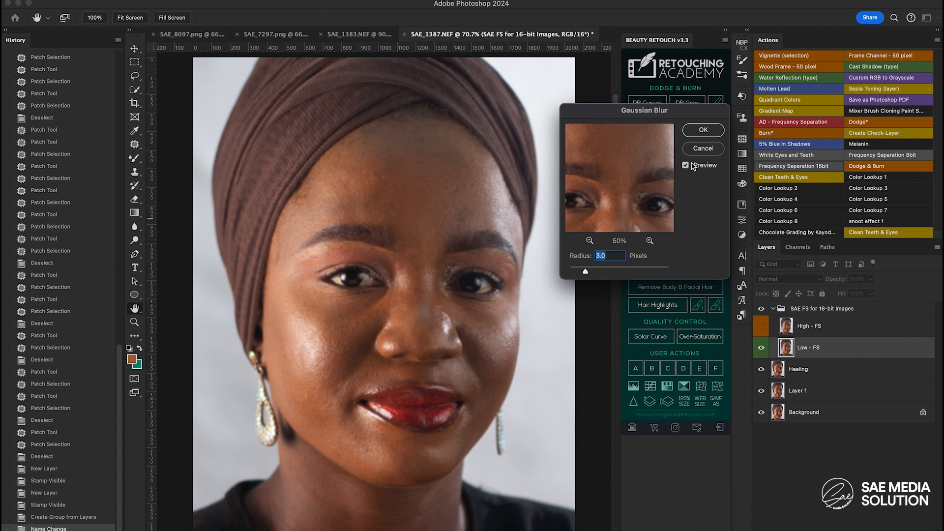
click(703, 131)
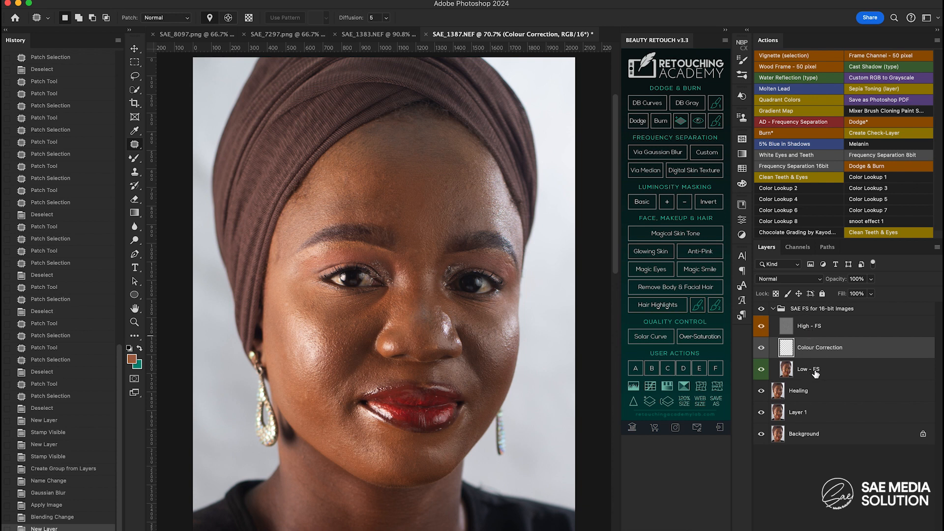
Hide the High - FS layer and ready the Mixer Brush Tool for painting on the Colour Correction layer
click(762, 328)
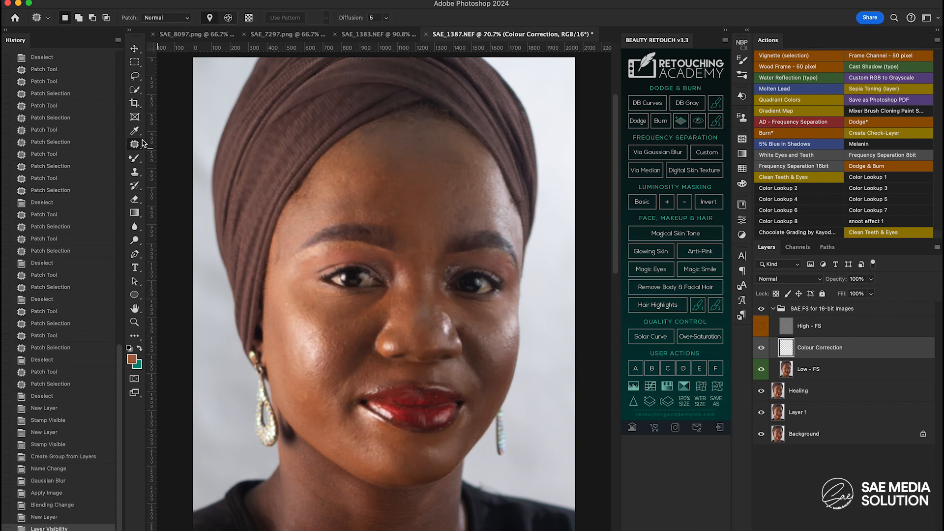
click(138, 160)
right_click(138, 160)
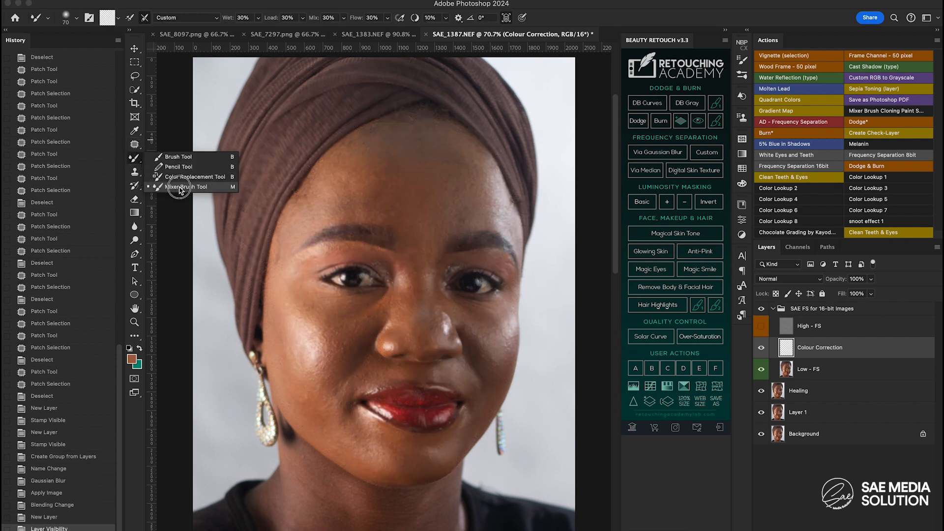
click(178, 187)
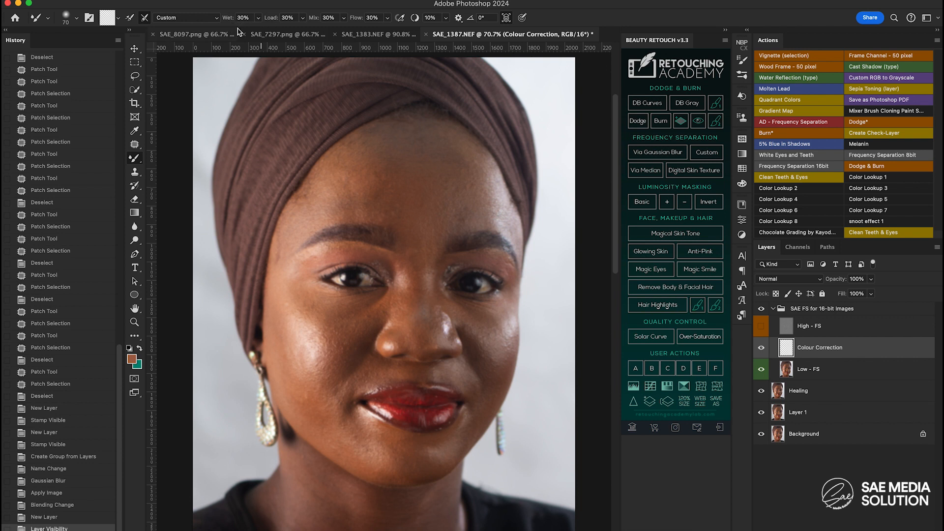
click(119, 17)
click(123, 41)
Blend the forehead skin tones on the Colour Correction layer, from the right-hand temple across to the left-hand eyebrow
mouse_move(376, 188)
mouse_down()
mouse_move(385, 208)
mouse_move(377, 140)
mouse_move(394, 219)
mouse_move(412, 130)
mouse_move(415, 218)
mouse_move(428, 207)
mouse_move(429, 223)
mouse_move(444, 127)
mouse_move(457, 135)
mouse_move(465, 177)
mouse_move(456, 223)
mouse_move(457, 195)
mouse_move(506, 214)
mouse_up()
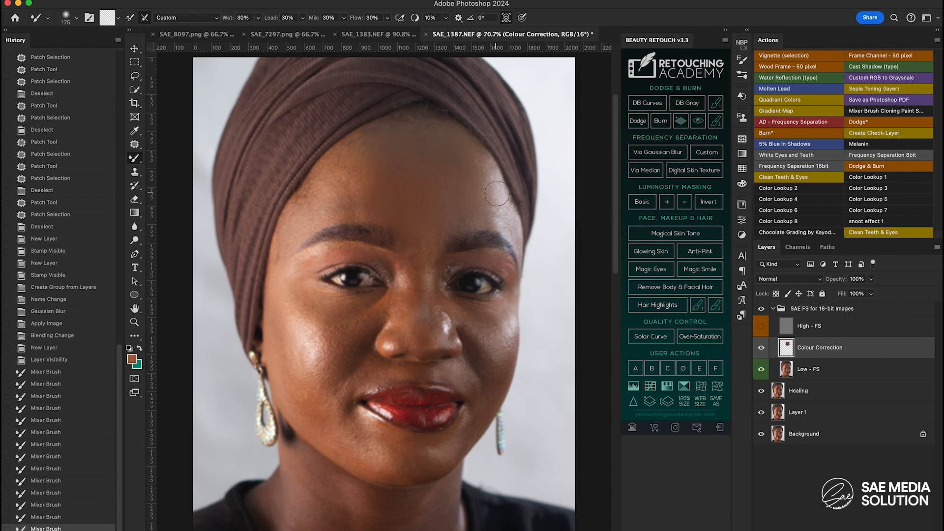
mouse_move(478, 174)
mouse_down()
mouse_move(465, 182)
mouse_move(474, 160)
mouse_move(471, 223)
mouse_move(466, 213)
mouse_move(438, 227)
mouse_move(492, 185)
mouse_move(509, 206)
mouse_move(496, 227)
mouse_move(511, 216)
mouse_move(492, 223)
mouse_move(516, 241)
mouse_move(488, 226)
mouse_up()
mouse_move(493, 171)
mouse_down()
mouse_move(512, 216)
mouse_move(507, 236)
mouse_move(486, 192)
mouse_move(483, 211)
mouse_move(480, 197)
mouse_up()
mouse_move(473, 182)
mouse_down()
mouse_move(440, 179)
mouse_move(442, 157)
mouse_up()
key(bracketright)
key(bracketright)
mouse_move(441, 159)
mouse_down()
mouse_move(379, 157)
mouse_move(358, 143)
mouse_move(364, 165)
mouse_move(354, 146)
mouse_move(355, 207)
mouse_move(371, 214)
mouse_move(331, 197)
mouse_move(334, 210)
mouse_move(327, 175)
mouse_move(303, 197)
mouse_move(321, 223)
mouse_move(342, 210)
mouse_move(347, 182)
mouse_move(333, 161)
mouse_move(282, 252)
mouse_move(345, 214)
mouse_move(294, 214)
mouse_move(295, 205)
mouse_move(273, 263)
mouse_move(279, 250)
mouse_move(274, 265)
mouse_move(290, 271)
mouse_move(280, 274)
mouse_move(318, 248)
mouse_up()
Smooth the skin between the left-hand eyebrow and upper eyelid with a Mixer Brush of about 80 px
key(bracketright)
key(bracketright)
key(bracketleft)
key(bracketleft)
key(bracketleft)
key(bracketright)
key(bracketright)
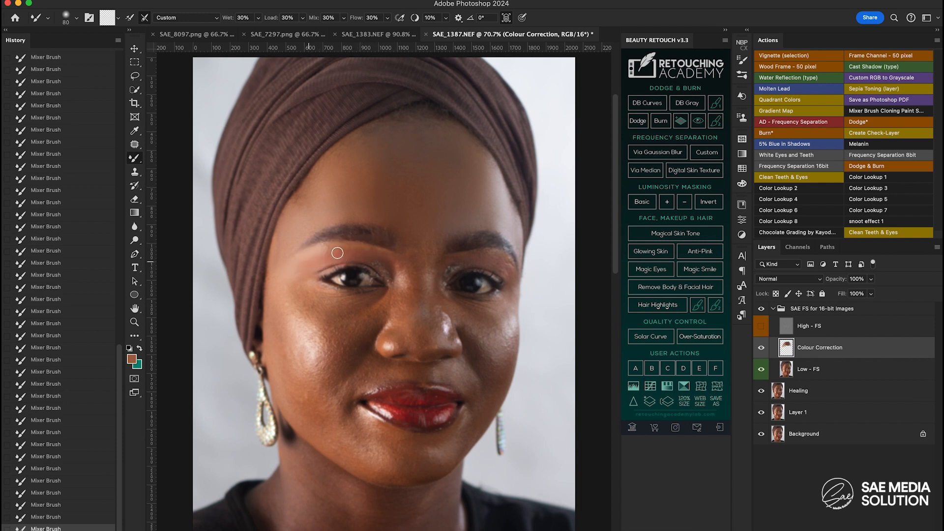
drag(360, 257, 388, 269)
Blend the left-hand cheek, the skin beside the mouth and the chin, varying the Mixer Brush between about 100 and 175 px
key(bracketright)
key(bracketright)
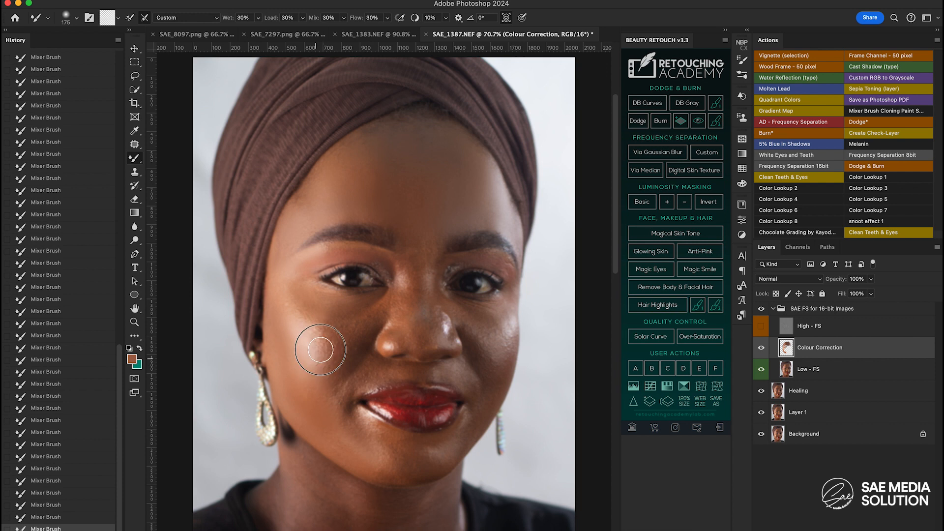
key(bracketleft)
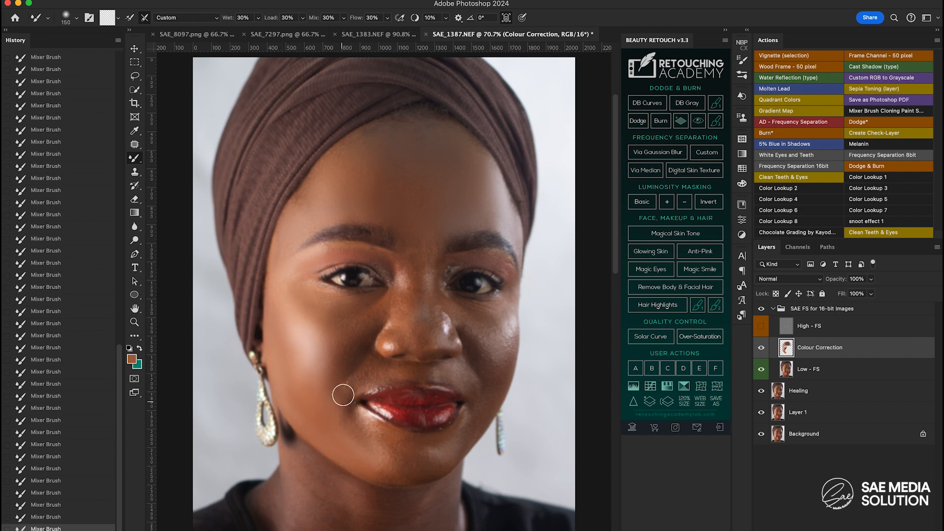
key(bracketleft)
key(bracketright)
key(bracketright)
key(bracketright)
key(bracketright)
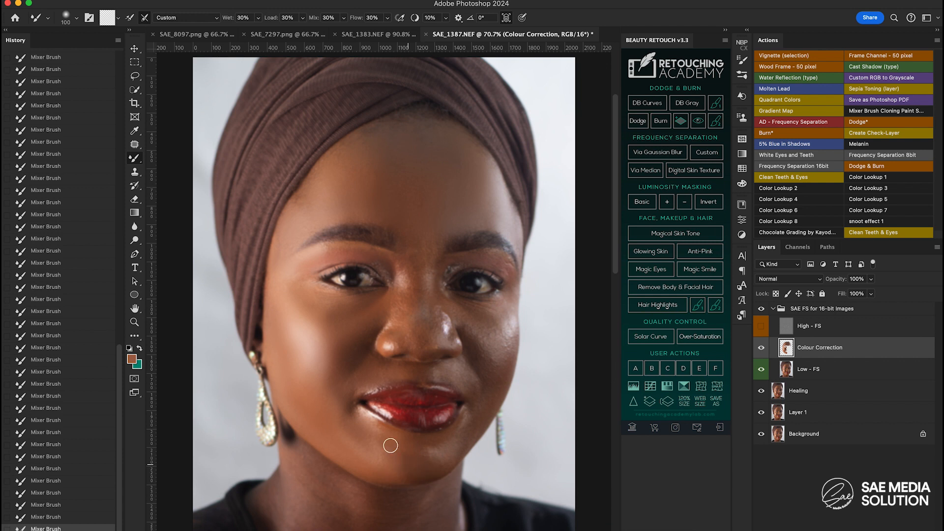
Smooth the right-hand cheek, the nose and the skin beneath the right-hand eyebrow with a Mixer Brush of about 125 px
key(bracketright)
mouse_move(499, 325)
mouse_down()
mouse_move(491, 330)
mouse_move(505, 354)
mouse_move(493, 373)
mouse_move(474, 337)
mouse_move(480, 358)
mouse_move(463, 375)
mouse_move(475, 389)
mouse_up()
mouse_move(427, 372)
mouse_down()
mouse_move(415, 364)
mouse_move(438, 371)
mouse_move(386, 363)
mouse_move(388, 376)
mouse_move(364, 381)
mouse_move(368, 361)
mouse_move(421, 343)
mouse_move(397, 278)
mouse_move(392, 336)
mouse_move(417, 330)
mouse_move(413, 341)
mouse_move(433, 304)
mouse_up()
key([)
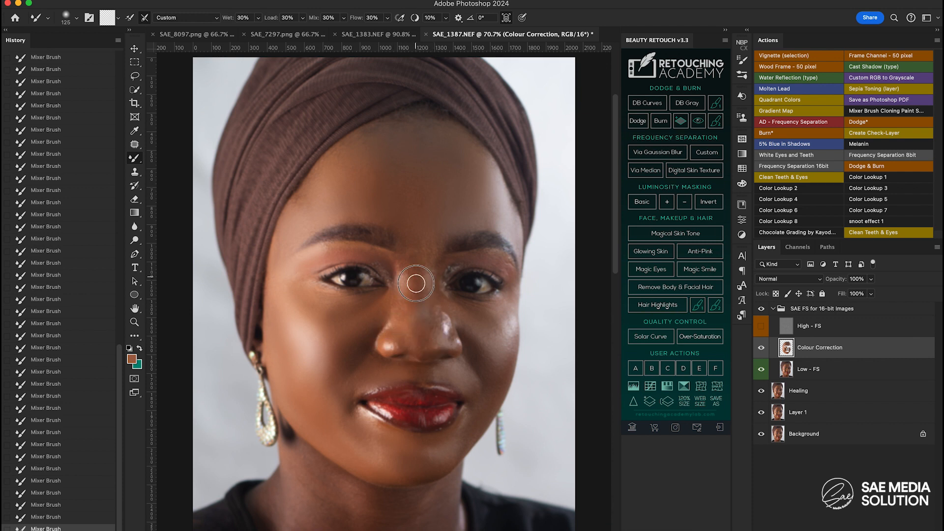
mouse_move(408, 246)
mouse_down()
mouse_move(429, 255)
mouse_move(434, 292)
mouse_move(467, 258)
mouse_move(436, 281)
mouse_move(461, 262)
mouse_move(493, 258)
mouse_move(509, 284)
mouse_move(488, 259)
mouse_move(447, 265)
mouse_move(501, 261)
mouse_up()
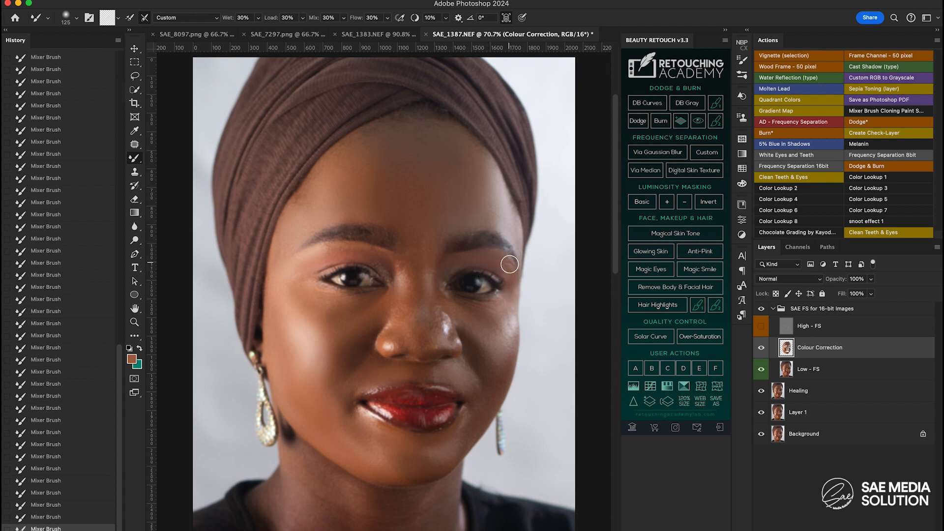
Refine the tones on the nose bridge, nose tip and left-hand forehead with short blending strokes
key(bracketright)
mouse_move(434, 238)
mouse_down()
mouse_move(418, 330)
mouse_move(437, 327)
mouse_move(438, 311)
mouse_move(446, 326)
mouse_move(432, 302)
mouse_move(414, 313)
mouse_move(398, 275)
mouse_up()
drag(397, 325, 403, 341)
drag(406, 266, 399, 266)
drag(315, 170, 303, 189)
mouse_move(359, 146)
mouse_down()
mouse_move(367, 134)
mouse_move(317, 168)
mouse_move(351, 148)
mouse_move(371, 188)
mouse_up()
key(bracketright)
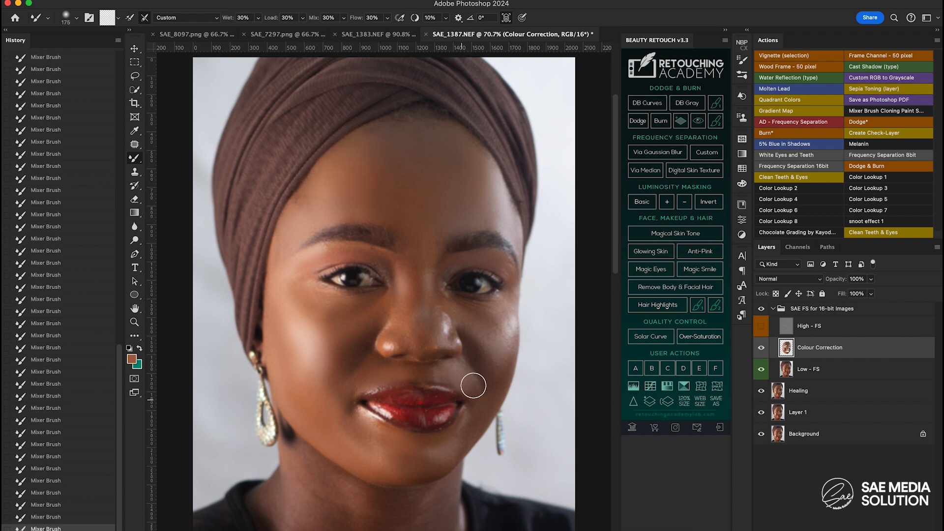
Blend the skin tones on the neck below the chin with the Mixer Brush
drag(338, 471, 333, 411)
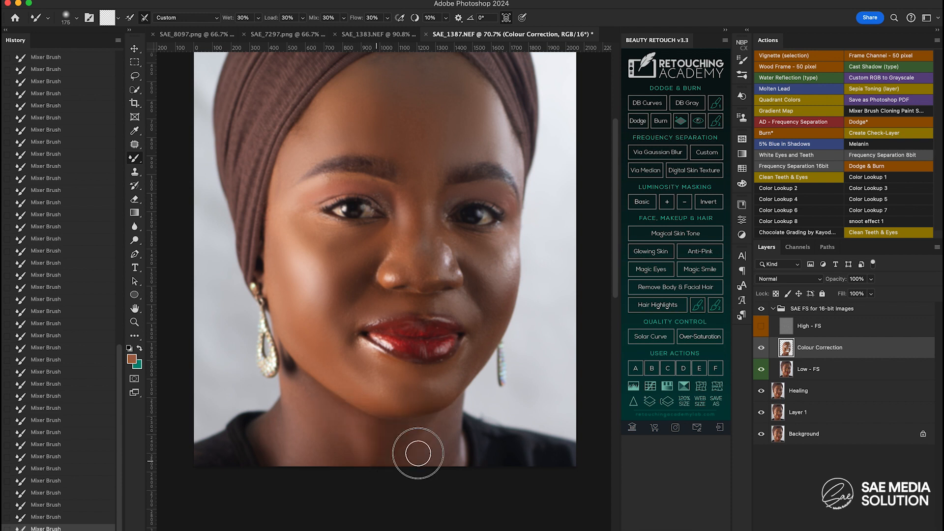
key(bracketleft)
key(bracketleft)
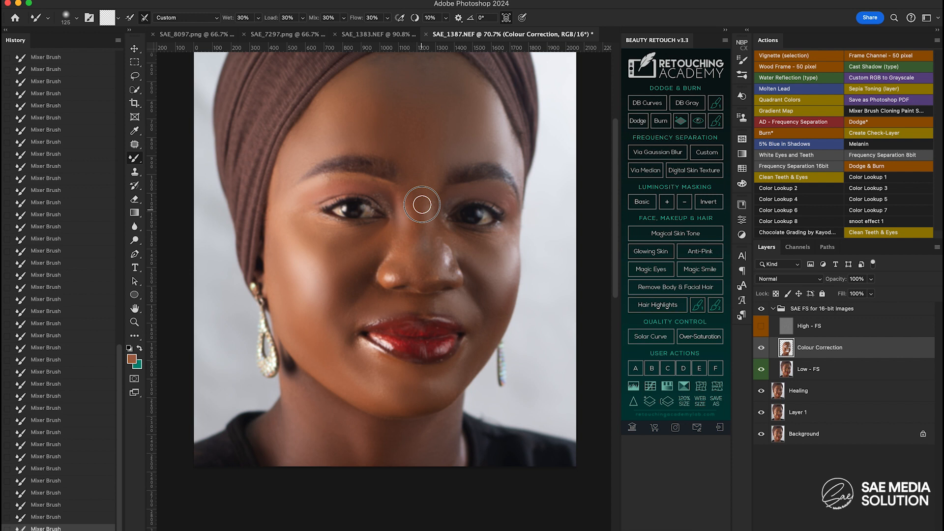
Refine the tone transitions around the nose bridge and right-hand cheek with the Mixer Brush reduced to about 60 px
key(bracketleft)
key(bracketleft)
key(bracketleft)
key(bracketleft)
key(bracketleft)
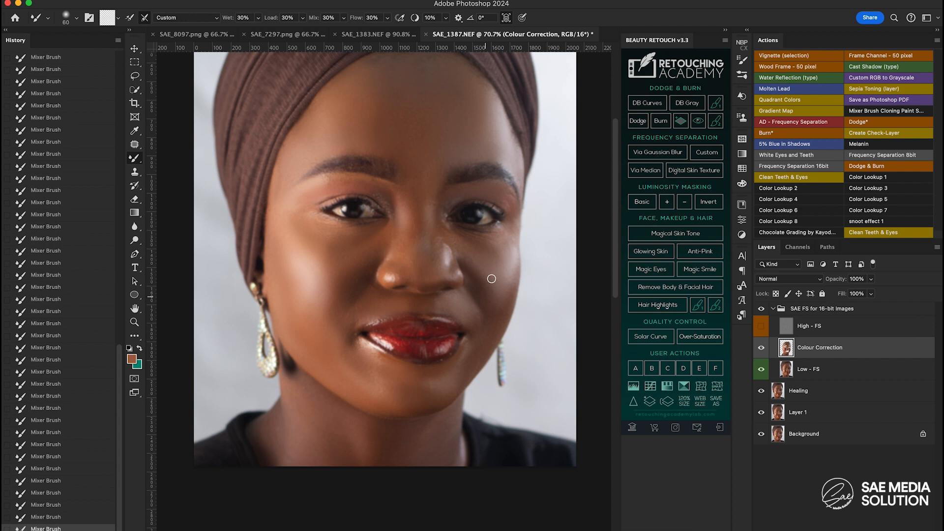
Even out the remaining forehead tones with the Mixer Brush enlarged to about 175 px
key(bracketright)
key(bracketright)
drag(397, 128, 406, 148)
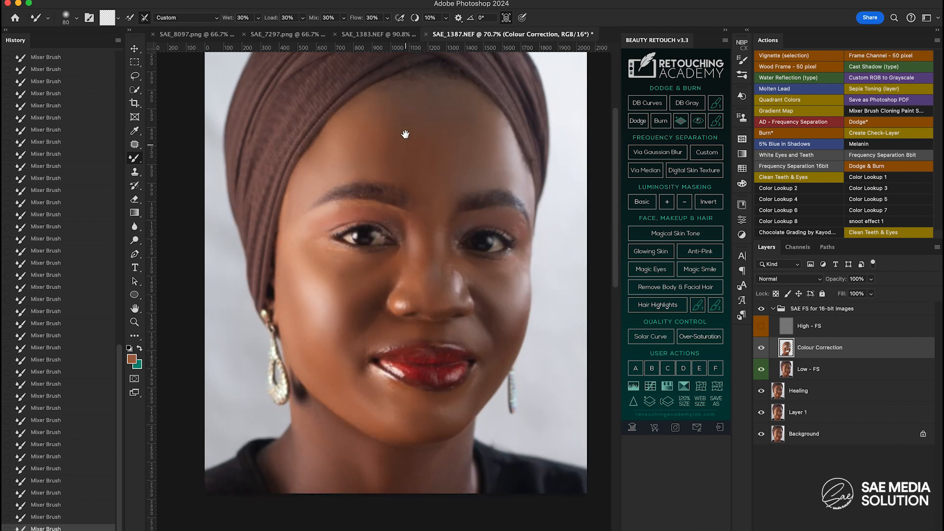
key(bracketright)
key(bracketright)
key(bracketright)
key(bracketright)
key(bracketright)
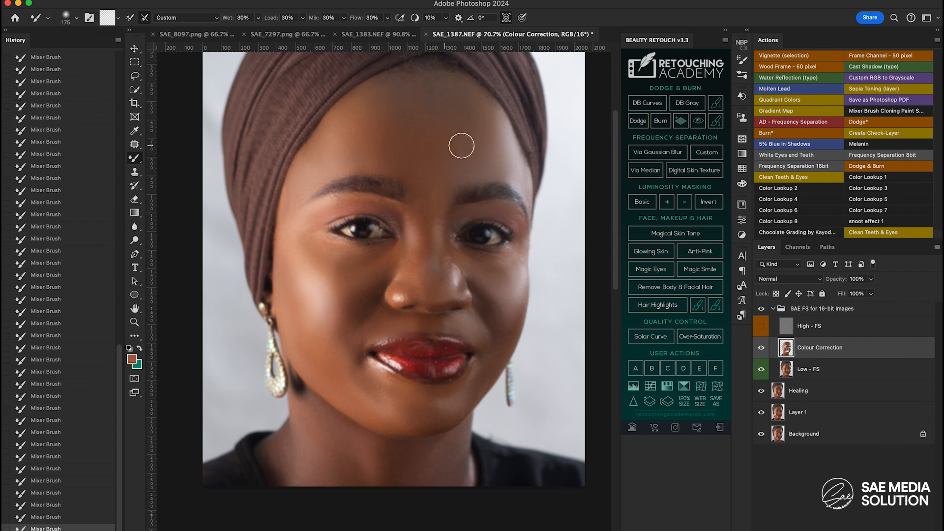
Show the High - FS layer again and lower the Colour Correction layer's opacity to about 60%
click(761, 327)
click(829, 327)
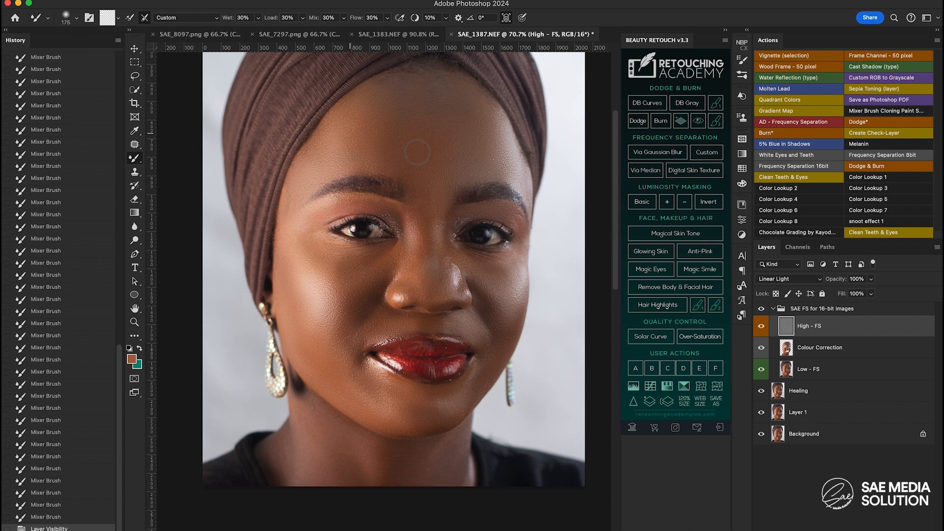
click(835, 354)
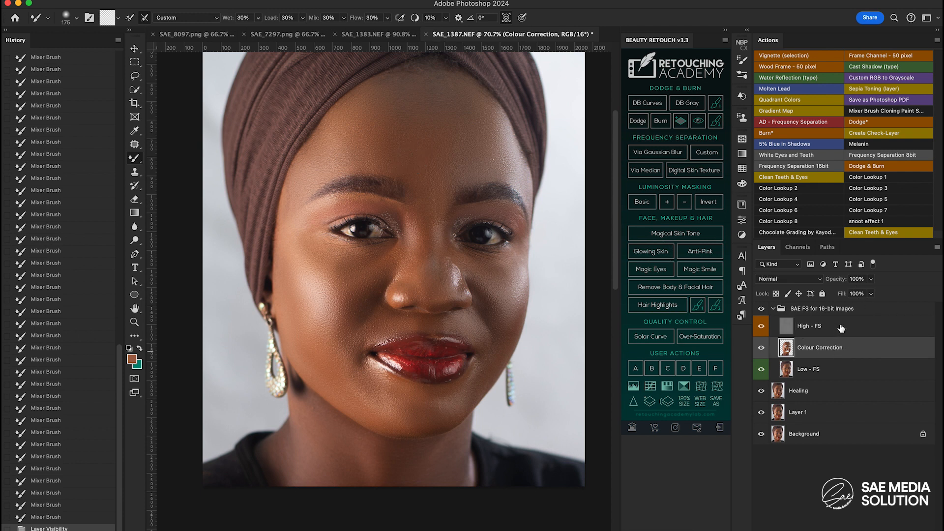
click(871, 280)
drag(873, 293, 851, 295)
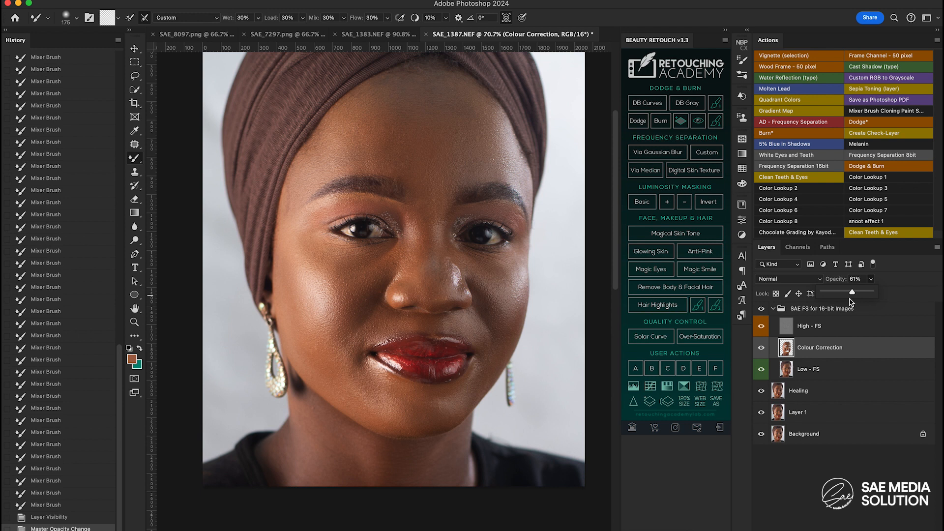
drag(853, 294, 854, 294)
text(6)
Collapse the SAE FS for 16-bit Images group and run the White Eyes and Teeth action
click(773, 309)
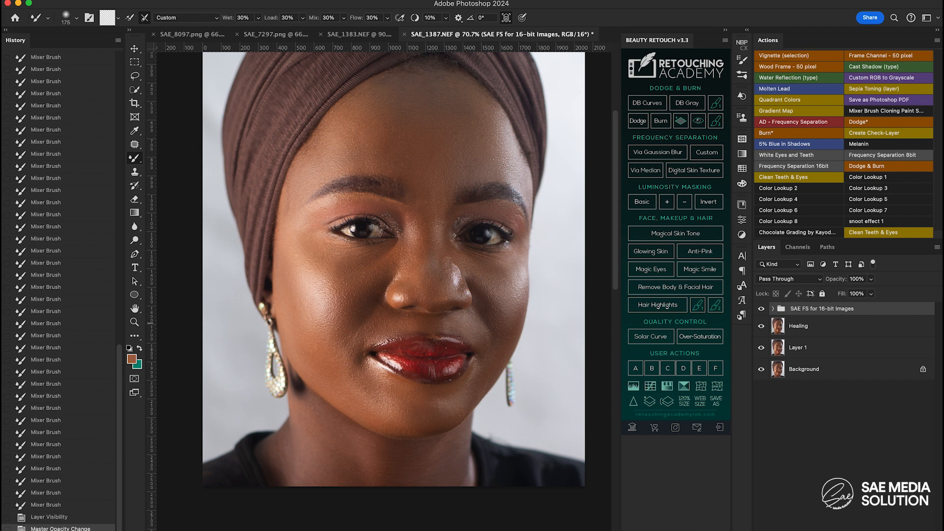
drag(422, 192, 409, 236)
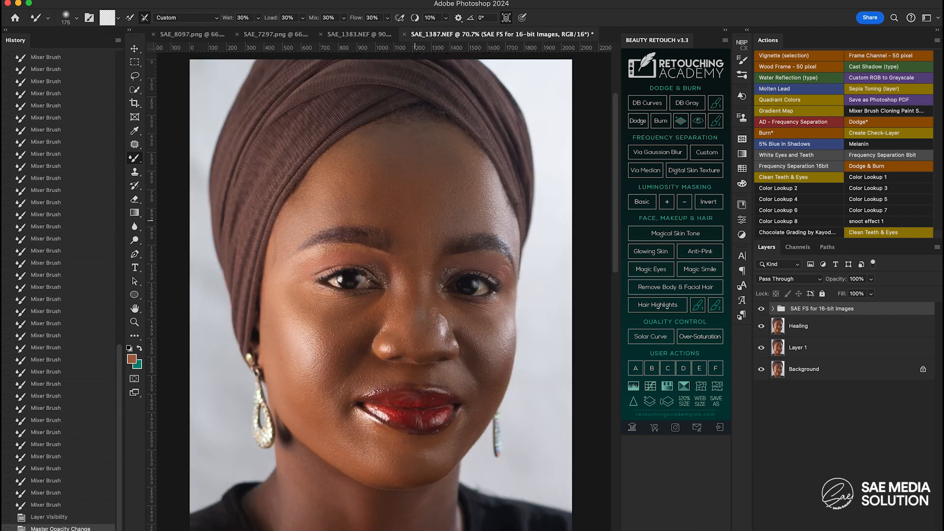
drag(419, 202, 417, 233)
scroll(417, 233, down, 2)
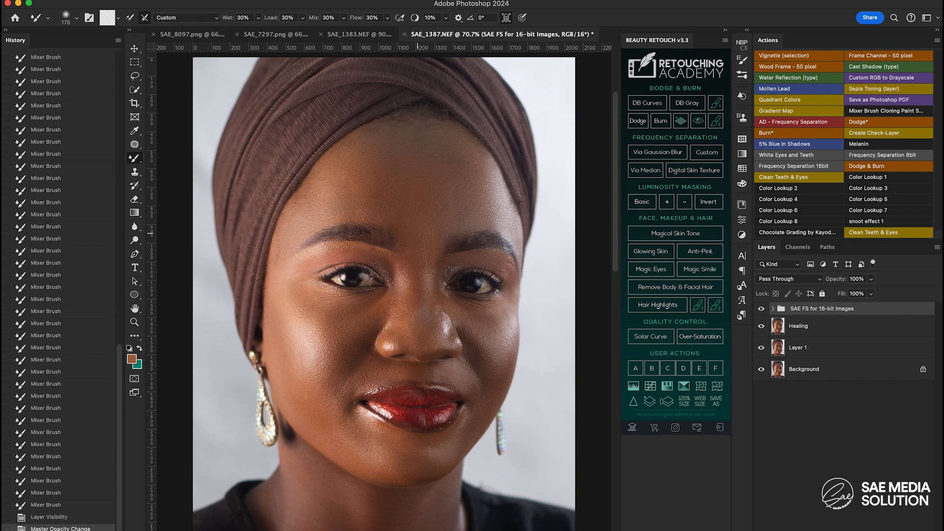
key(super+minus)
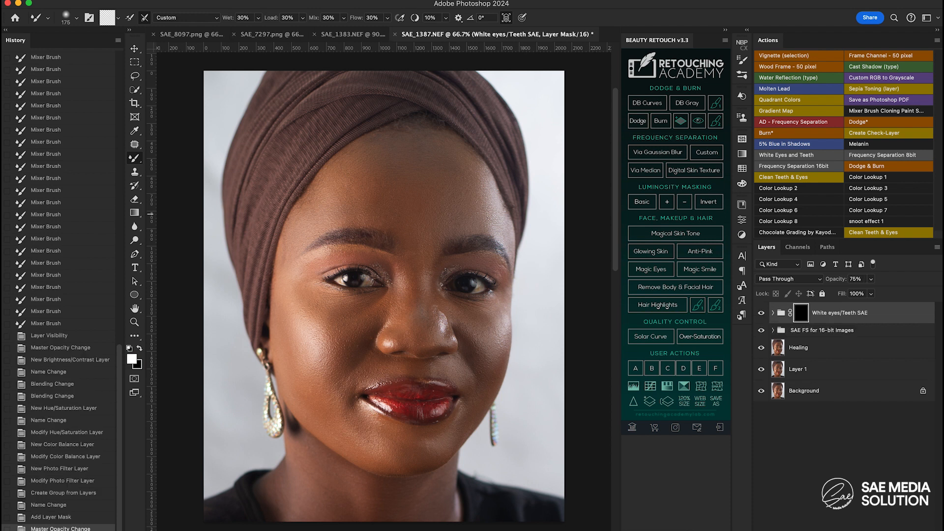
Paint the White eyes/Teeth SAE mask white over the outer white of the left-hand eye with a 10 px Brush
key(super+plus)
key(super+plus)
key(super+plus)
key(super+plus)
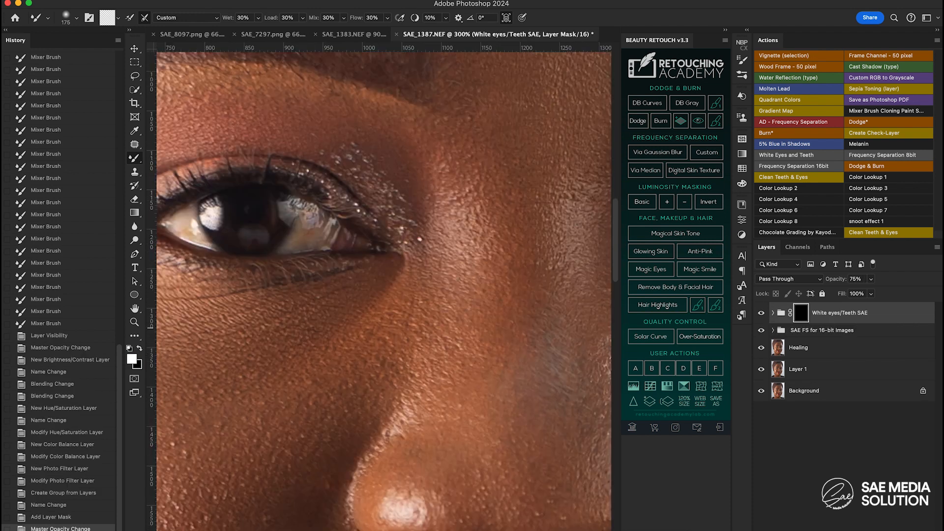
drag(401, 286, 585, 384)
drag(462, 289, 610, 309)
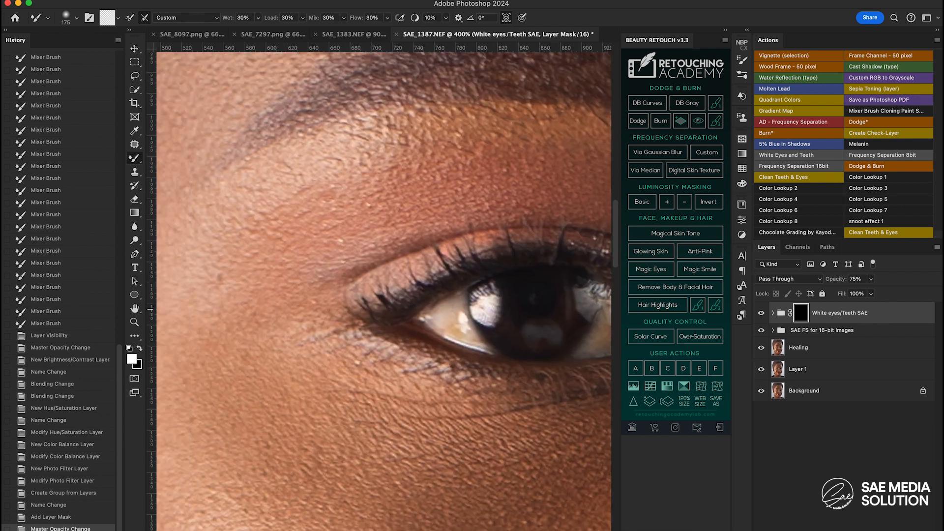
drag(533, 314, 366, 297)
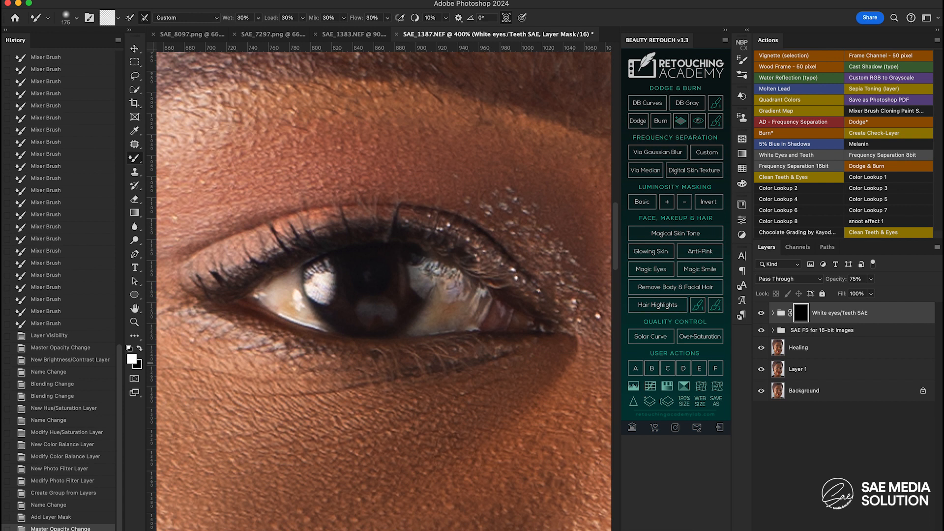
right_click(134, 158)
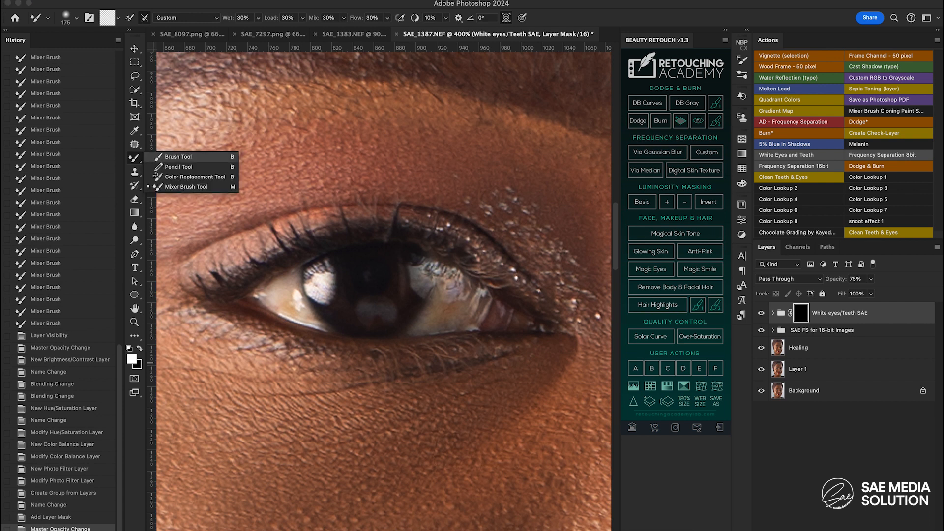
click(178, 156)
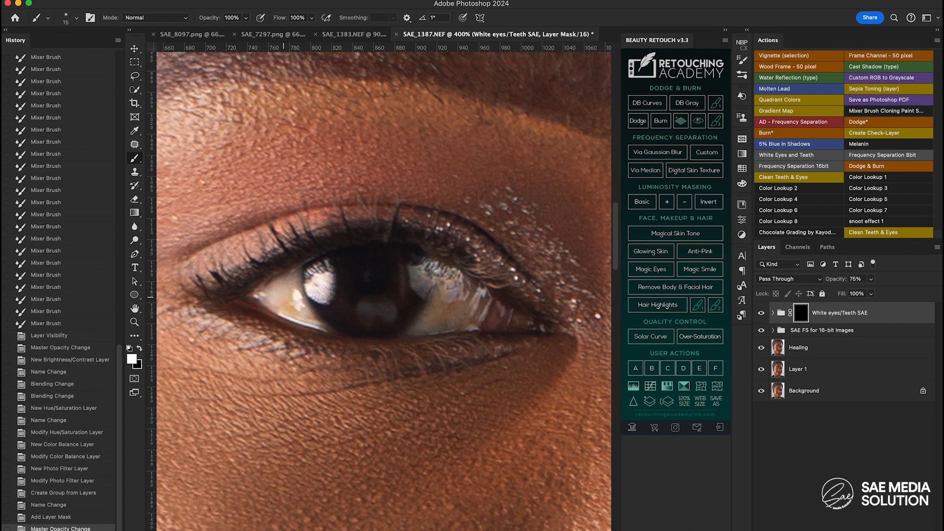
key(bracketleft)
mouse_move(284, 296)
mouse_down()
mouse_move(269, 303)
mouse_move(295, 308)
mouse_move(290, 284)
mouse_move(277, 283)
mouse_move(309, 305)
mouse_move(275, 307)
mouse_up()
key(bracketleft)
drag(327, 326, 329, 328)
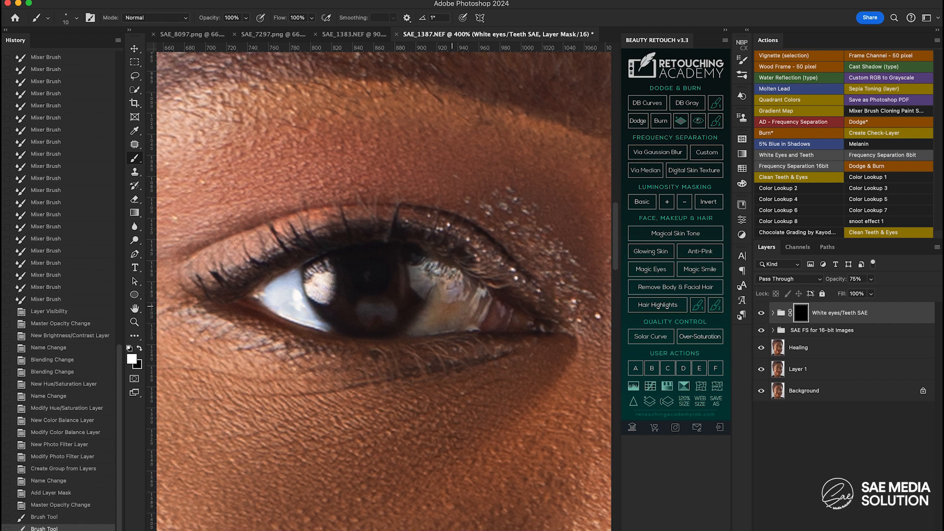
Paint the mask over the inner white of the left-hand eye and touch up the edge of the outer white
key(])
mouse_move(444, 310)
mouse_down()
mouse_move(433, 315)
mouse_move(451, 284)
mouse_move(472, 290)
mouse_move(478, 308)
mouse_move(457, 327)
mouse_move(412, 331)
mouse_up()
key(bracketleft)
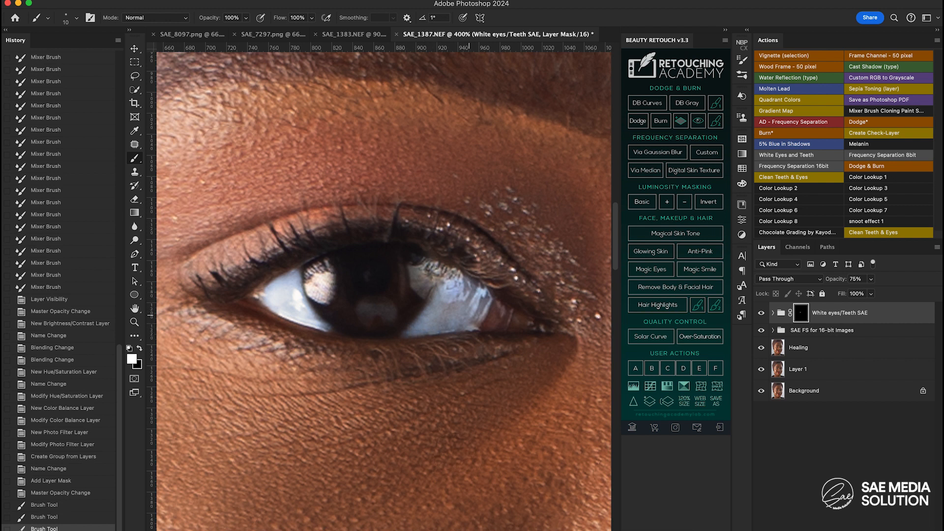
click(479, 323)
click(330, 330)
Paint the mask over the outer and inner whites of the right-hand eye with the 10 px Brush
drag(502, 255, 272, 259)
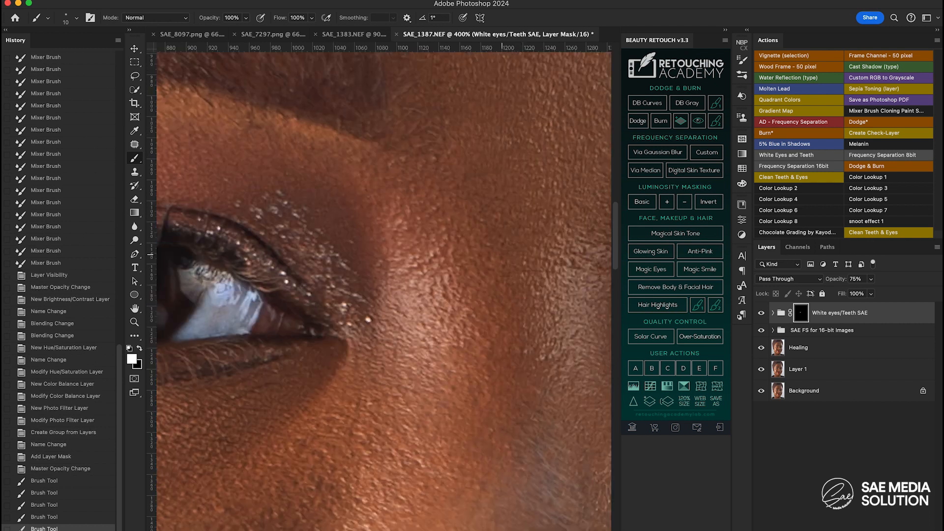
drag(504, 249, 128, 243)
drag(560, 273, 725, 275)
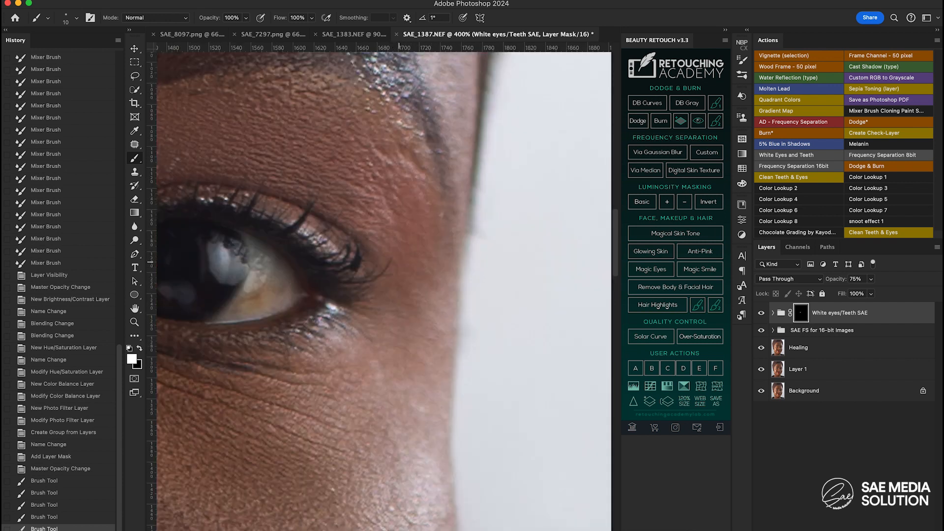
scroll(399, 262, left, 2)
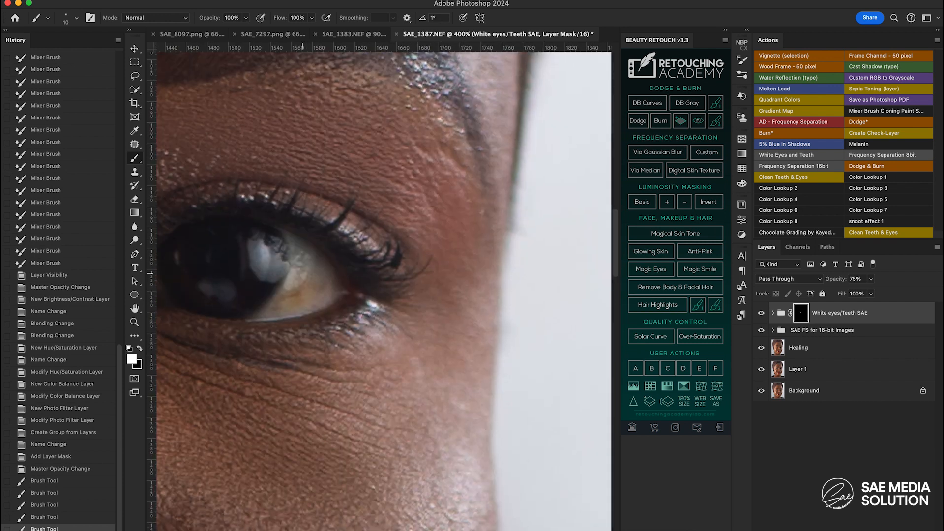
mouse_move(305, 271)
mouse_down()
mouse_move(377, 271)
mouse_move(337, 309)
mouse_move(406, 295)
mouse_up()
mouse_move(394, 276)
mouse_down()
mouse_move(374, 292)
mouse_move(402, 289)
mouse_move(379, 275)
mouse_move(387, 270)
mouse_move(363, 238)
mouse_move(372, 244)
mouse_move(368, 268)
mouse_move(391, 259)
mouse_move(388, 242)
mouse_move(407, 266)
mouse_move(399, 274)
mouse_move(409, 271)
mouse_up()
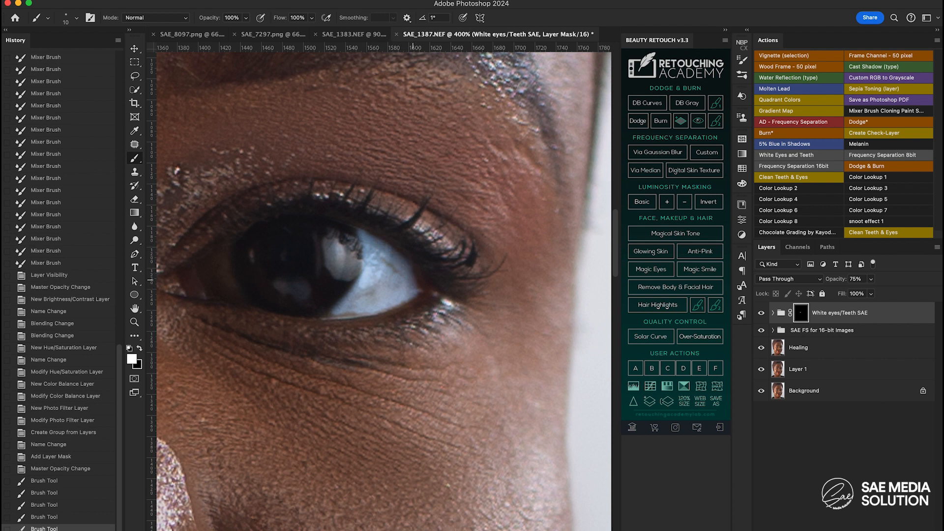
drag(406, 270, 383, 266)
mouse_move(341, 314)
mouse_down()
mouse_move(331, 316)
mouse_move(368, 315)
mouse_up()
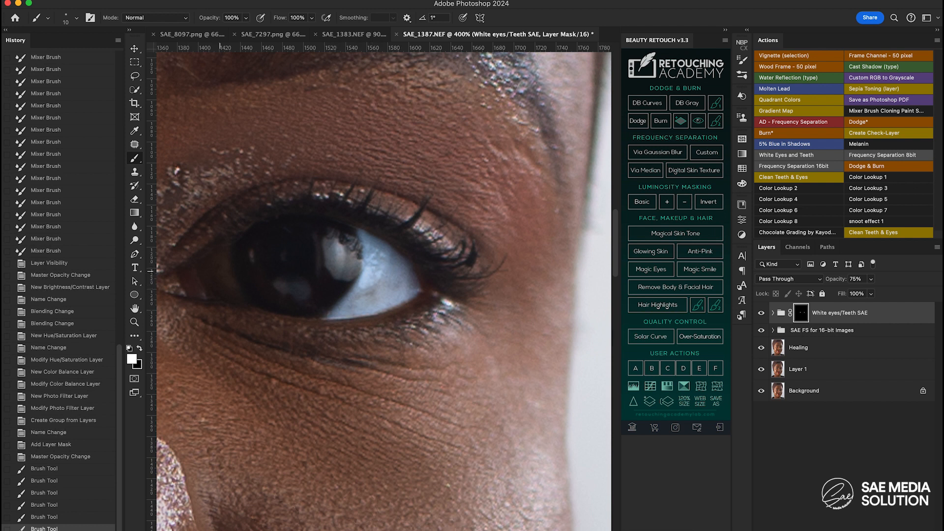
mouse_move(215, 270)
mouse_down()
mouse_move(218, 288)
mouse_move(240, 299)
mouse_move(225, 255)
mouse_move(207, 263)
mouse_move(217, 257)
mouse_move(209, 264)
mouse_move(229, 277)
mouse_up()
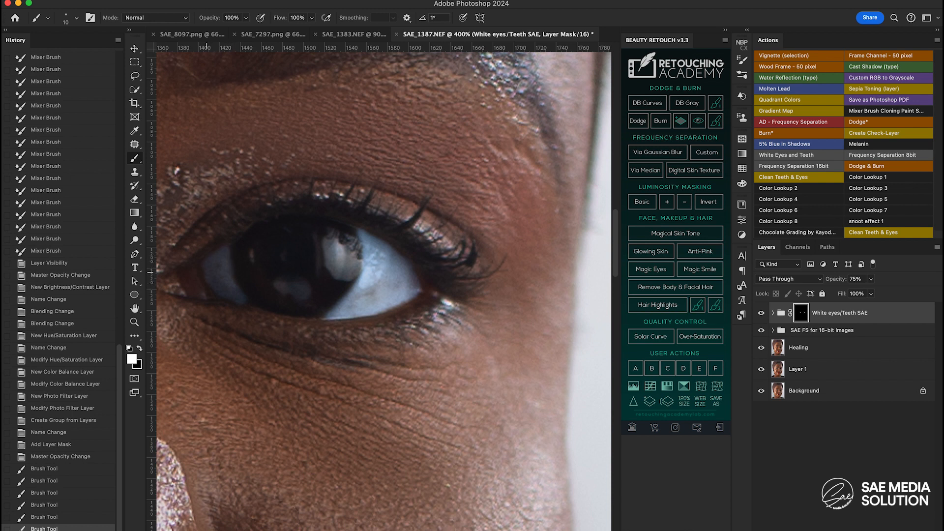
drag(222, 288, 237, 296)
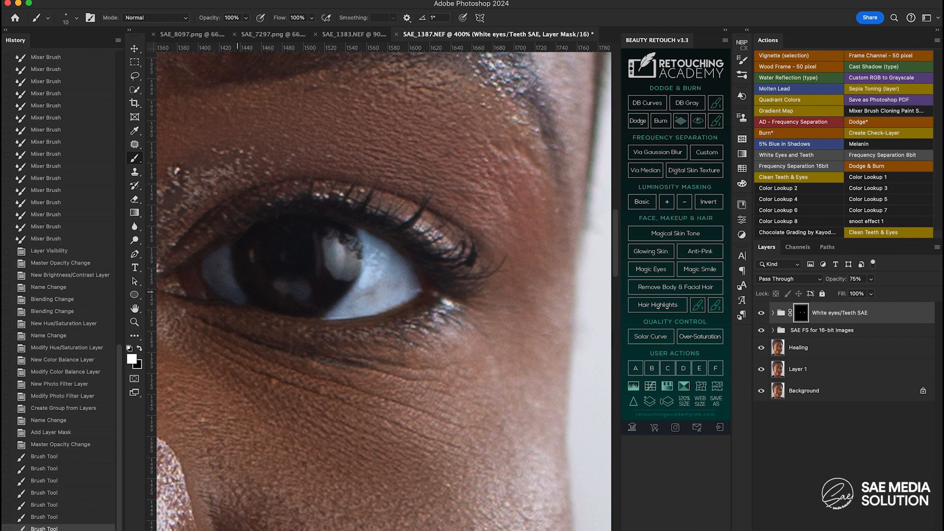
Set the opacity of the White eyes/Teeth SAE group to 45%
key(super+0)
click(856, 278)
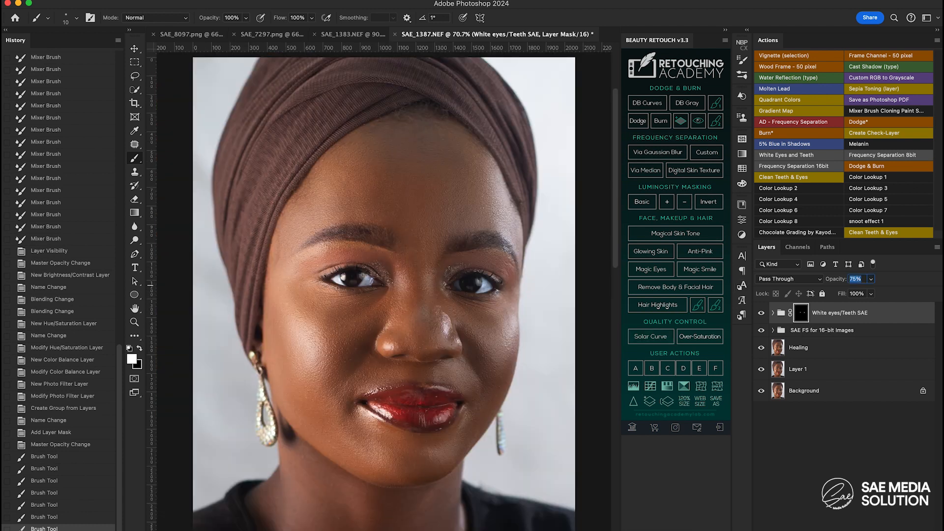
text(50)
key(Return)
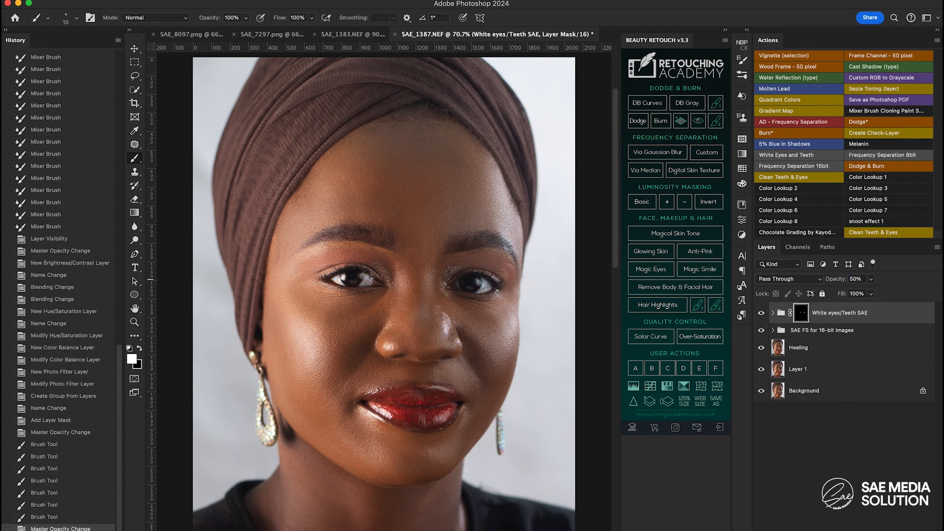
click(861, 279)
text(45)
key(Return)
Run the 5% Blue in Shadows action to add a Color Balance layer above the eye-whitening group
click(784, 144)
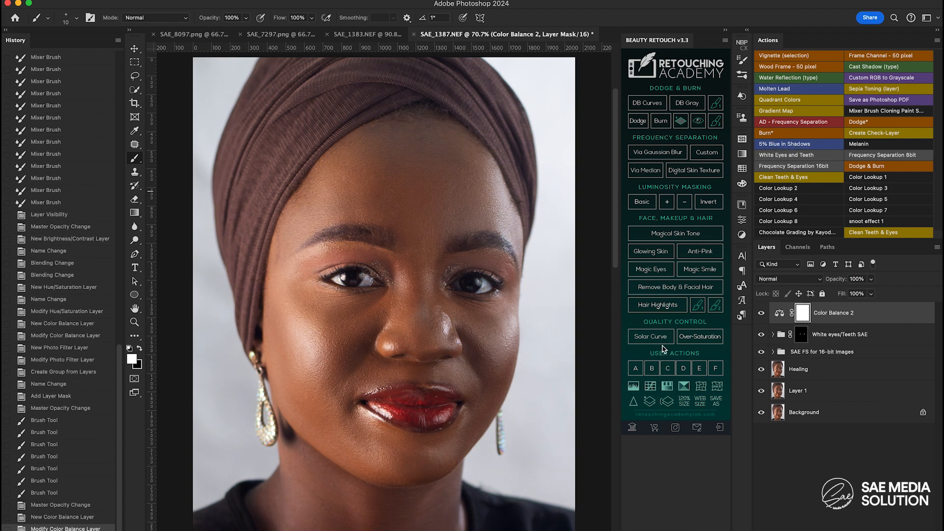